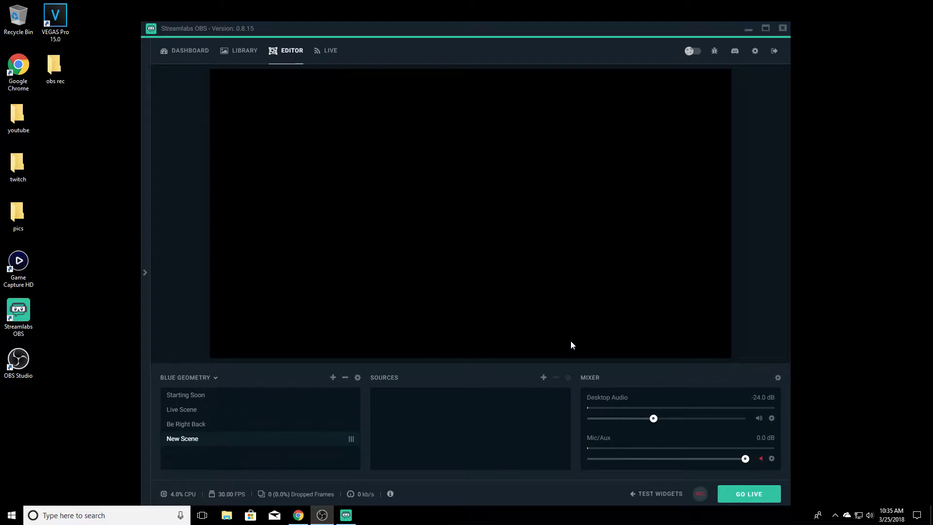
- Open the output settings, compare the Simple output mode, and set the output mode to Advanced
left_click(756, 53)
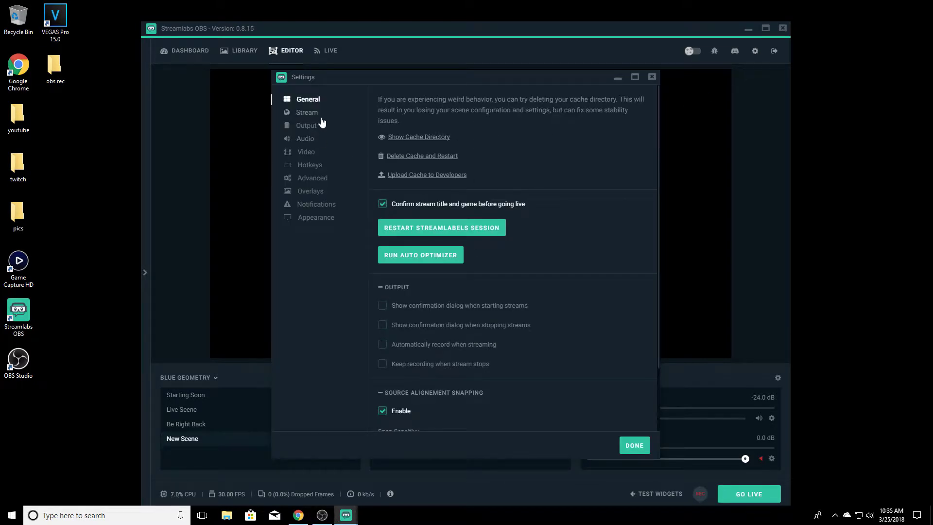
left_click(307, 113)
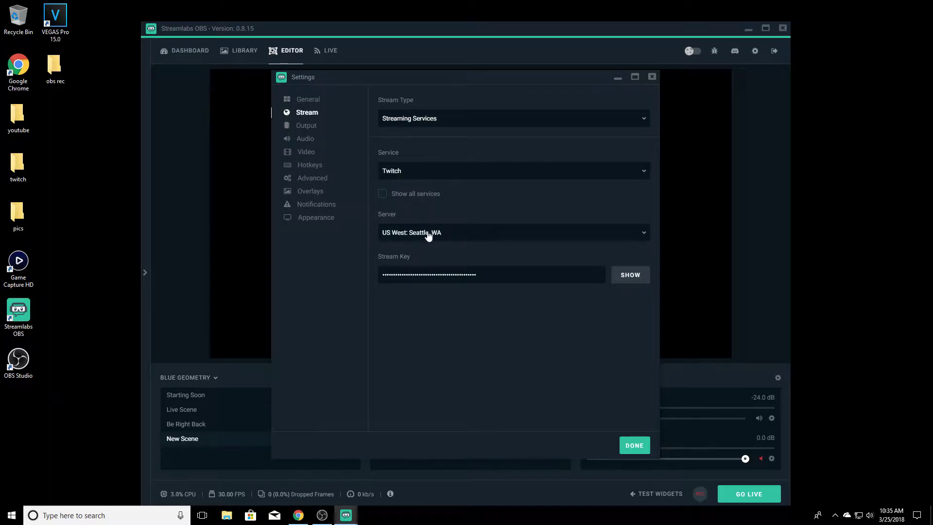
left_click(316, 130)
left_click(467, 119)
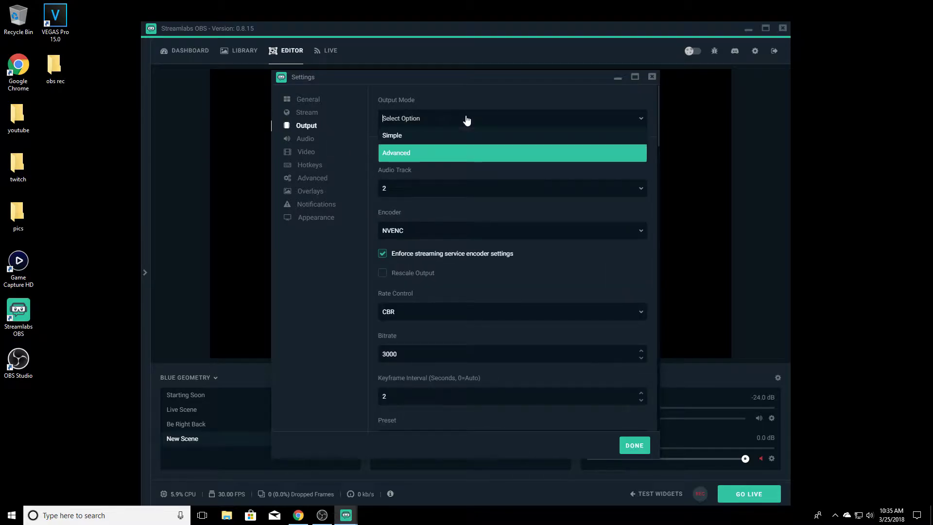
left_click(416, 137)
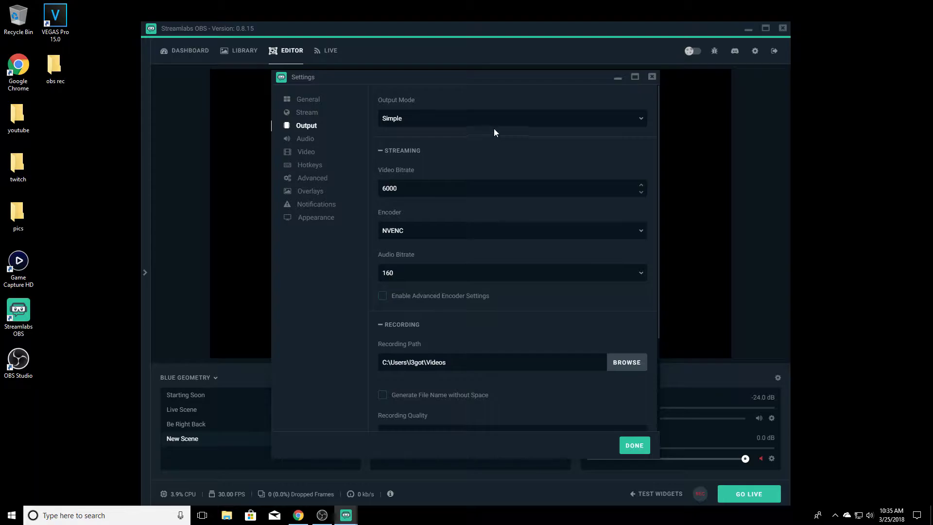
left_click(496, 123)
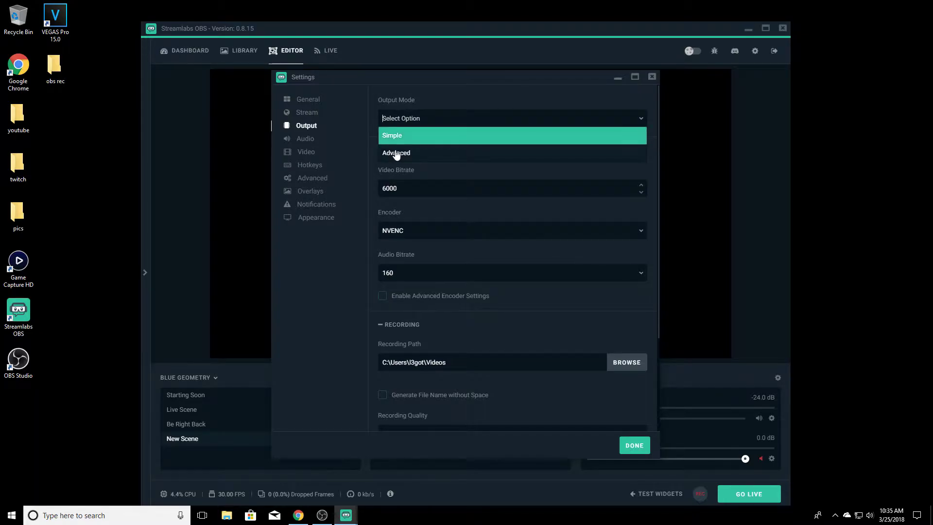
left_click(423, 153)
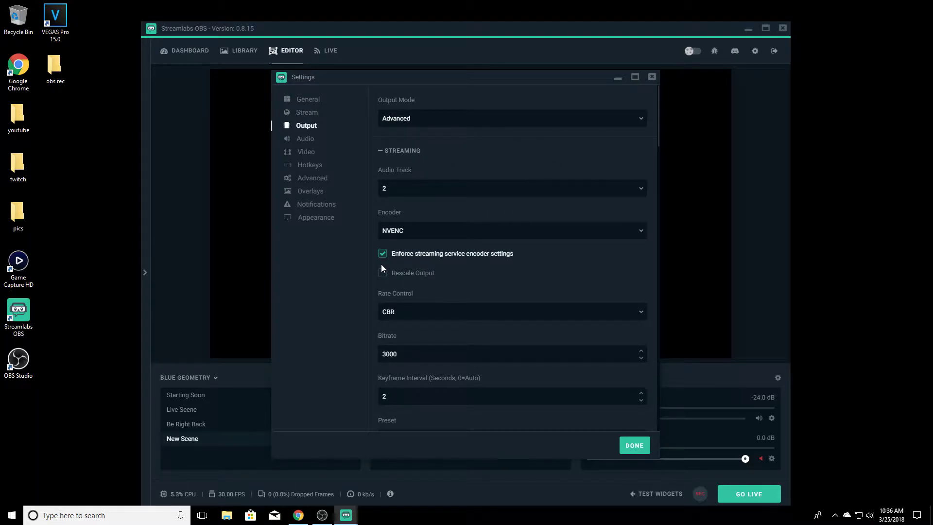
- Select NVENC as the streaming encoder and CBR as its rate control
left_click(473, 231)
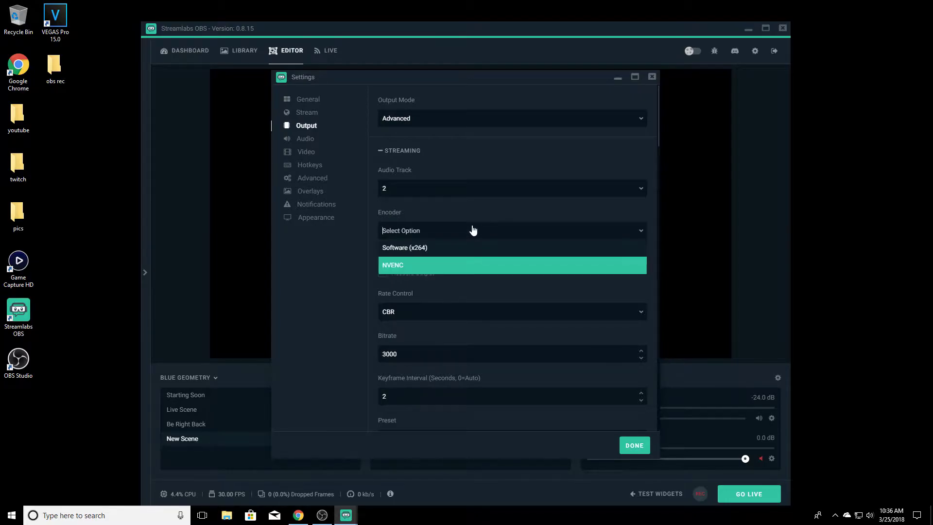
left_click(400, 267)
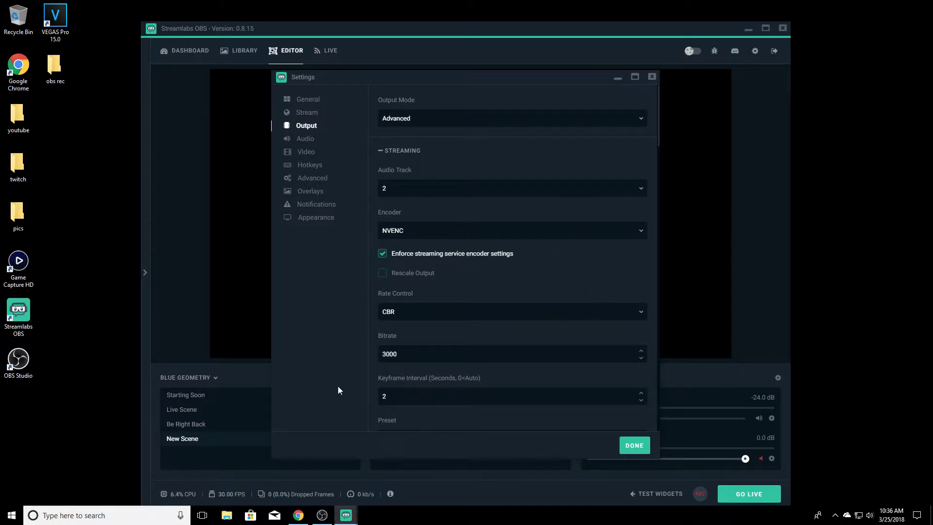
left_click(526, 231)
left_click(408, 268)
scroll(517, 261, "down", 2)
left_click(481, 220)
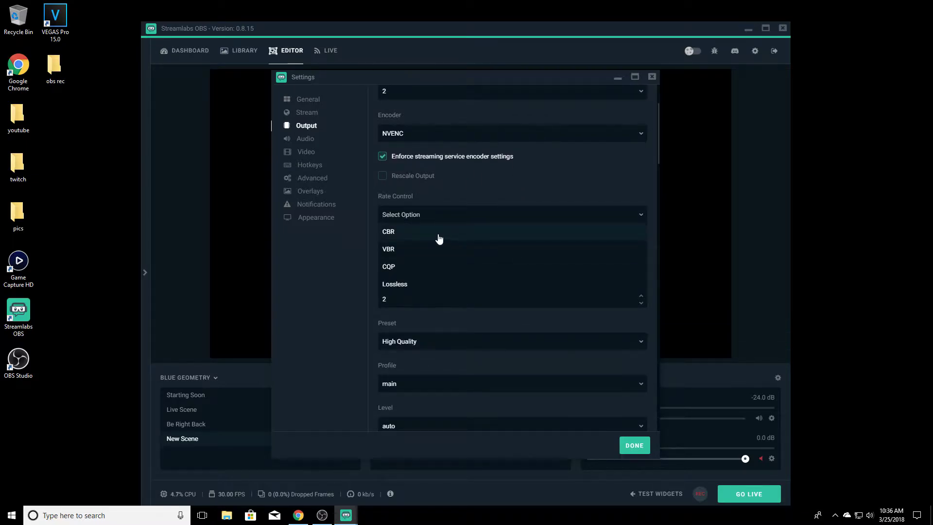
left_click(439, 232)
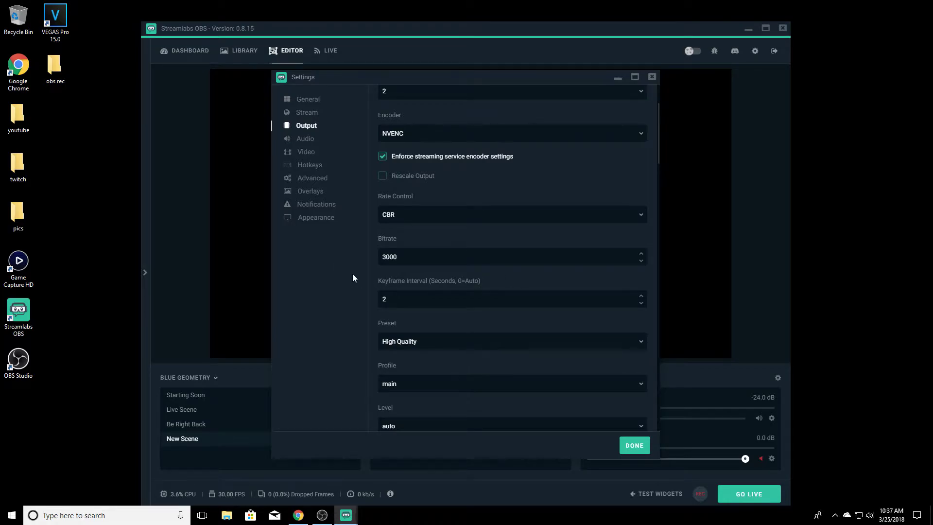
- Set the NVENC encoder preset to High Quality and review the remaining encoder and recording settings
left_click(445, 340)
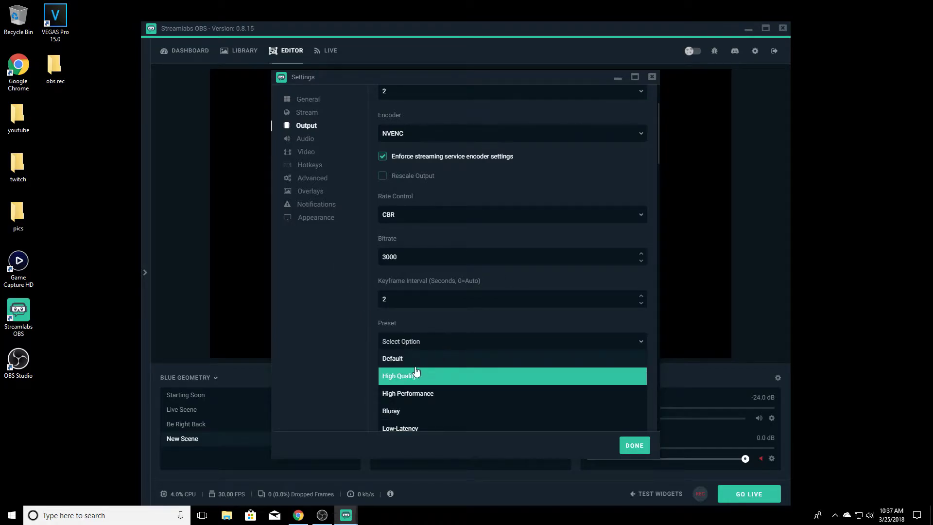
scroll(448, 355, "down", 3)
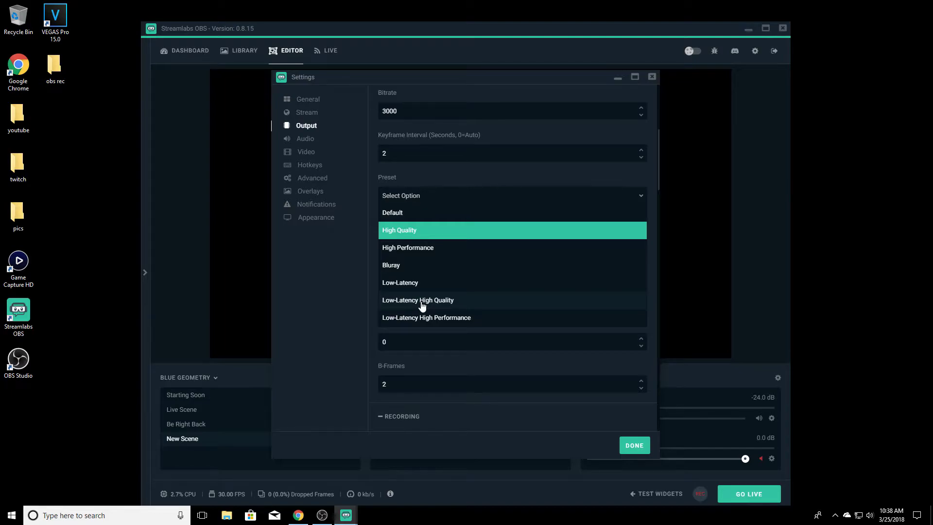
left_click(412, 231)
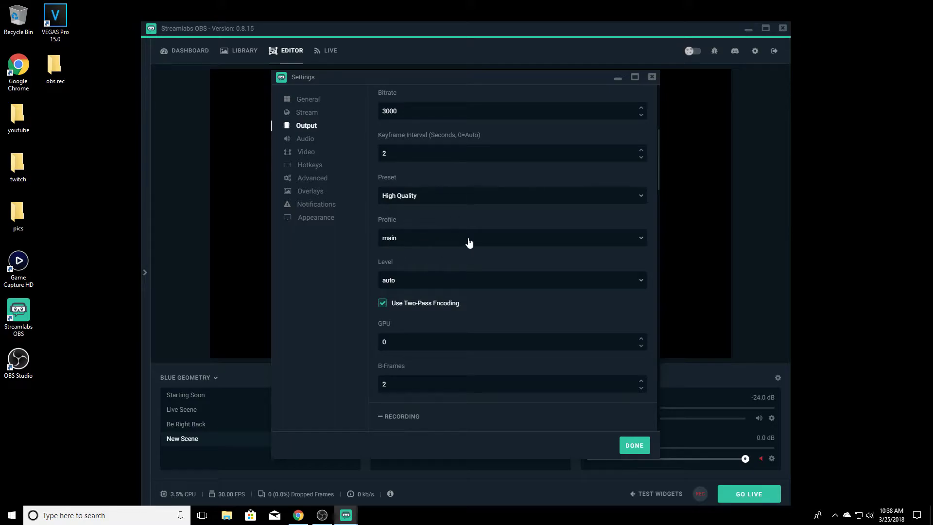
scroll(439, 281, "down", 4)
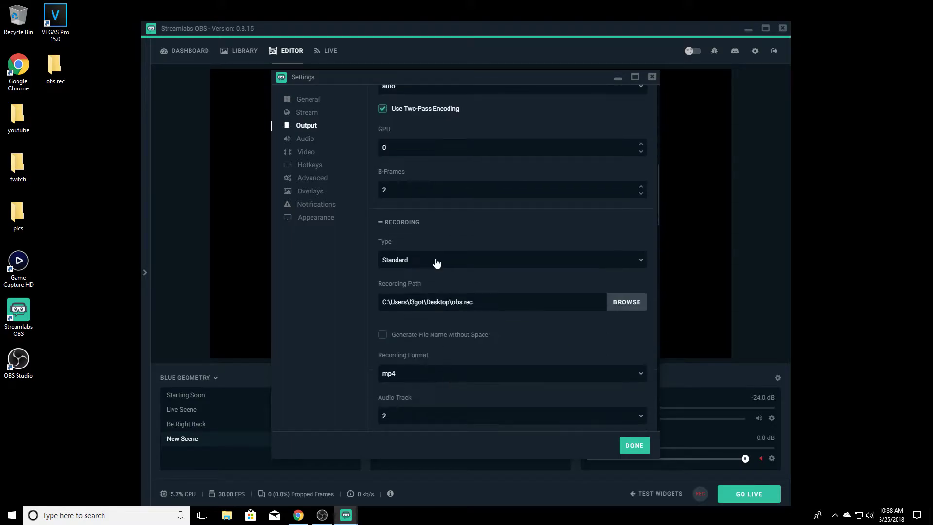
scroll(417, 188, "up", 1)
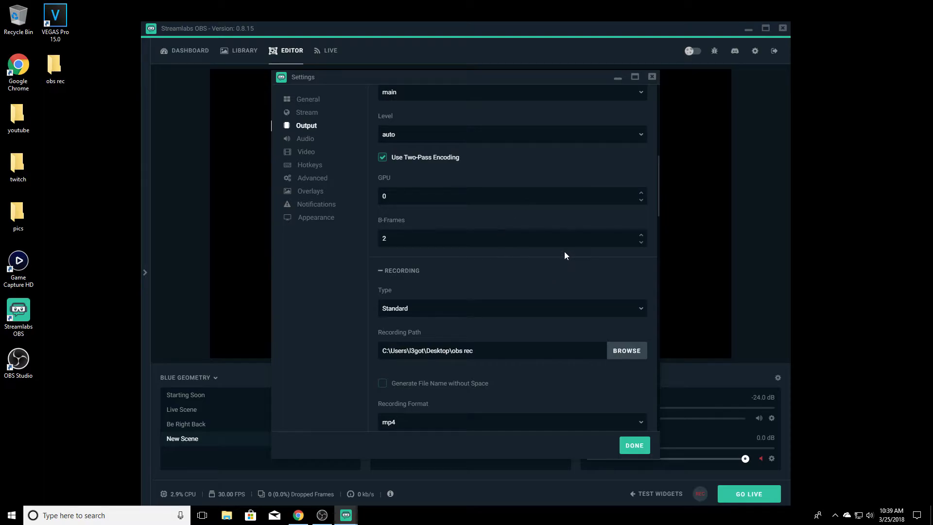
- Switch the streaming encoder to Software (x264)
scroll(564, 252, "up", 5)
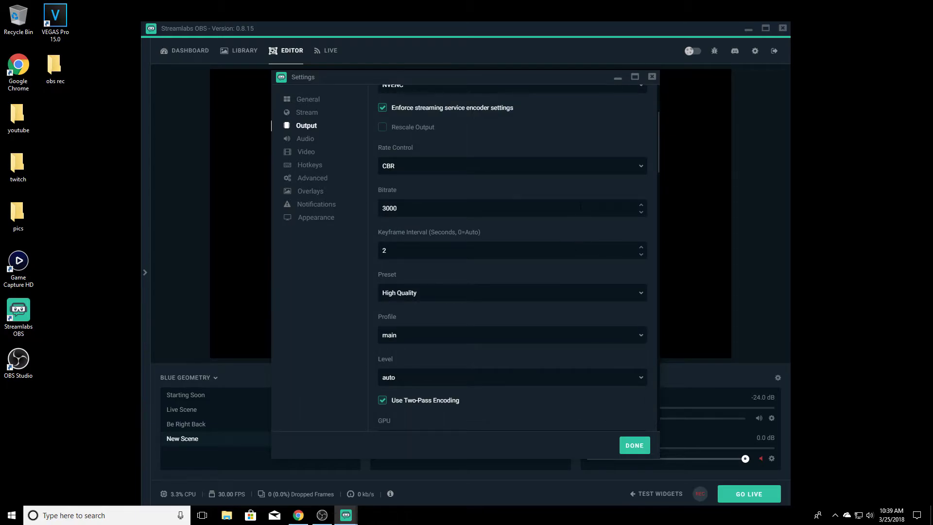
scroll(416, 183, "up", 3)
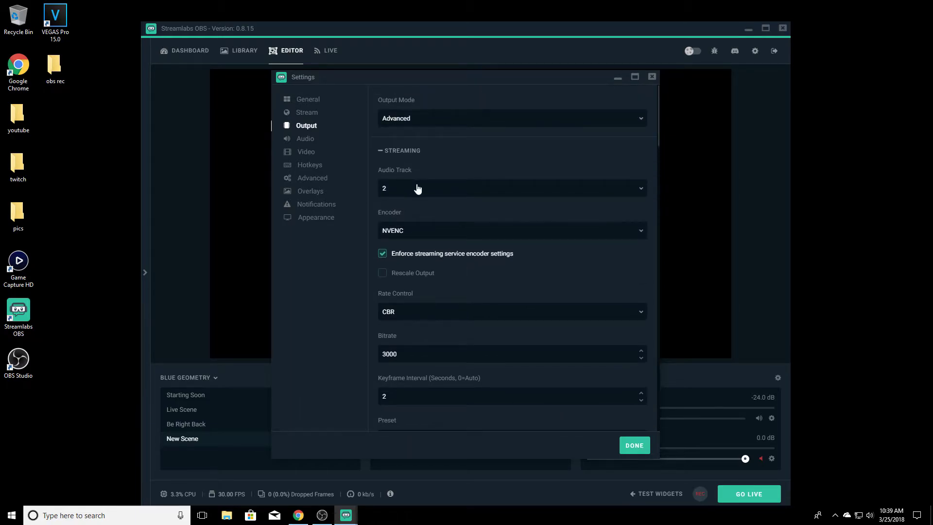
left_click(441, 237)
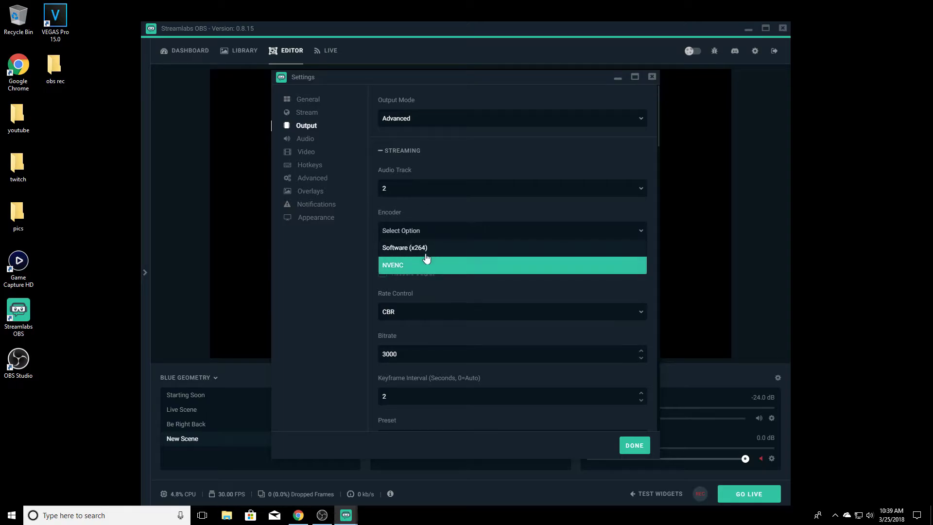
left_click(436, 248)
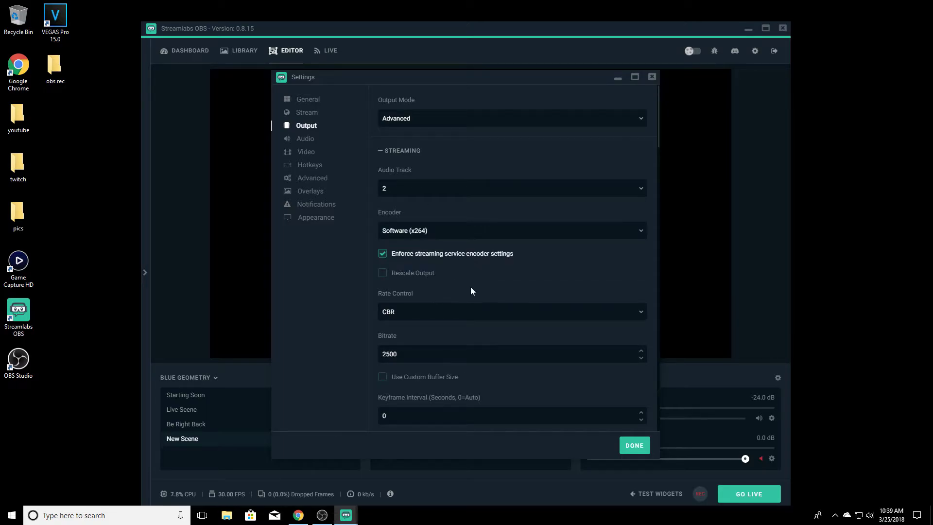
- Set the x264 streaming bitrate to 3000 and the keyframe interval to 2 seconds
scroll(494, 292, "down", 1)
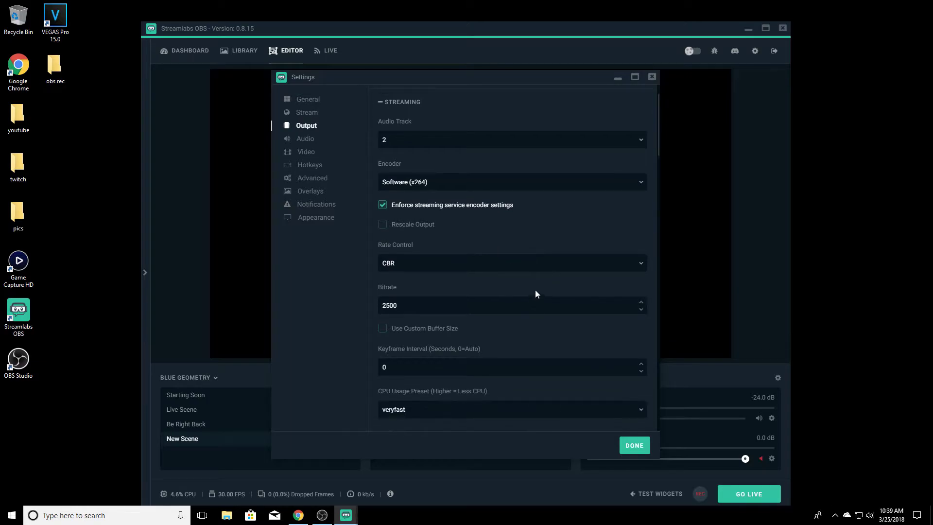
left_click_drag(448, 310, 319, 329)
type("3000")
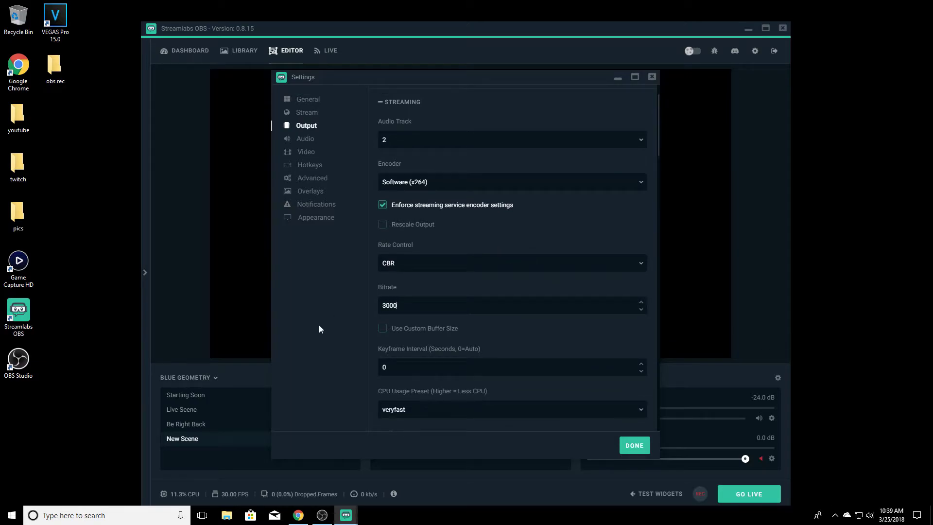
scroll(410, 340, "down", 2)
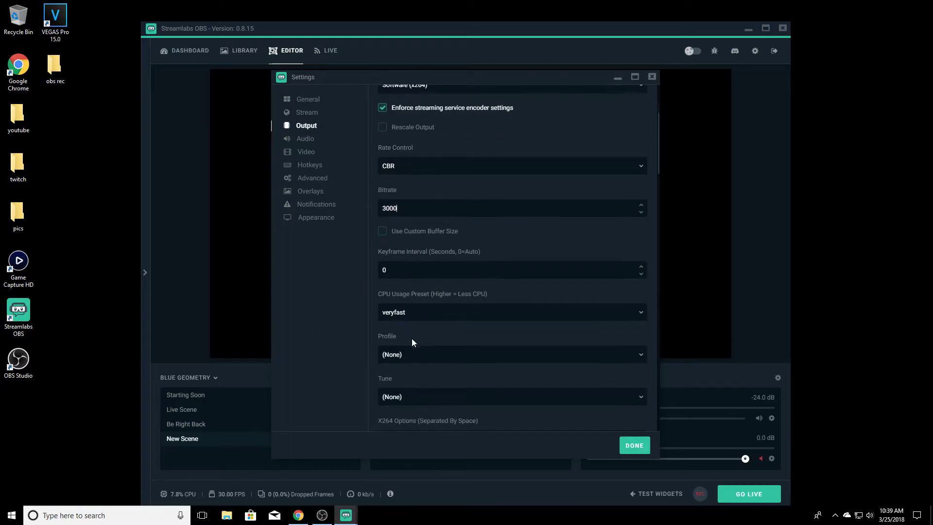
type("2")
- Try the superfast and fast CPU usage presets for x264 and return to veryfast
left_click(447, 313)
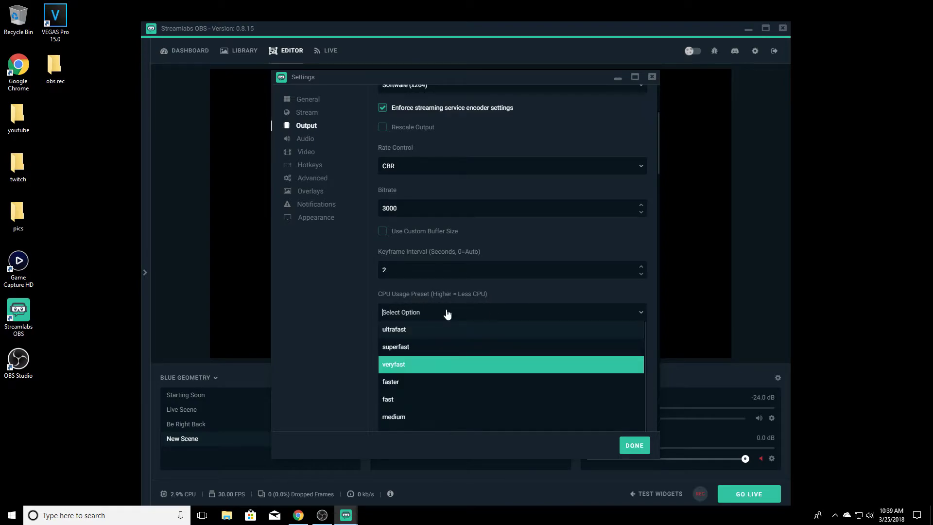
left_click(399, 364)
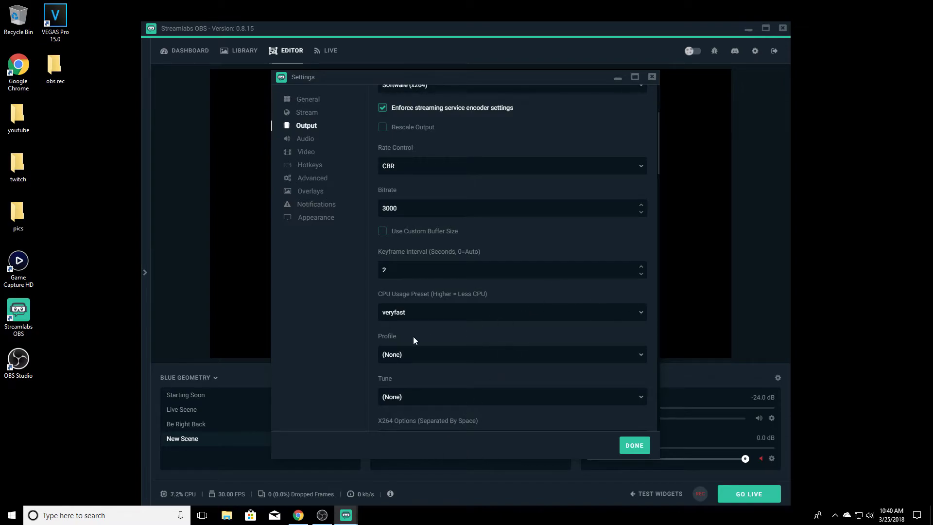
left_click(426, 312)
left_click(403, 347)
left_click(475, 311)
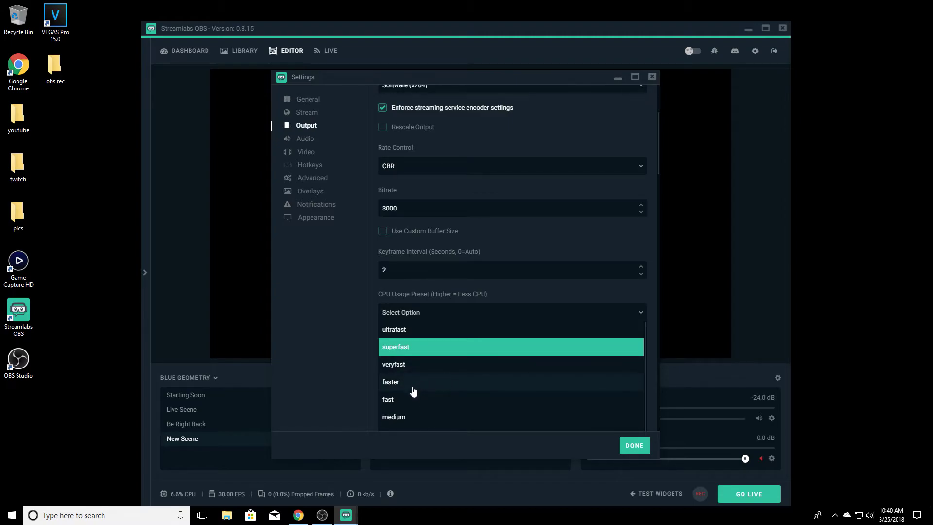
left_click(437, 398)
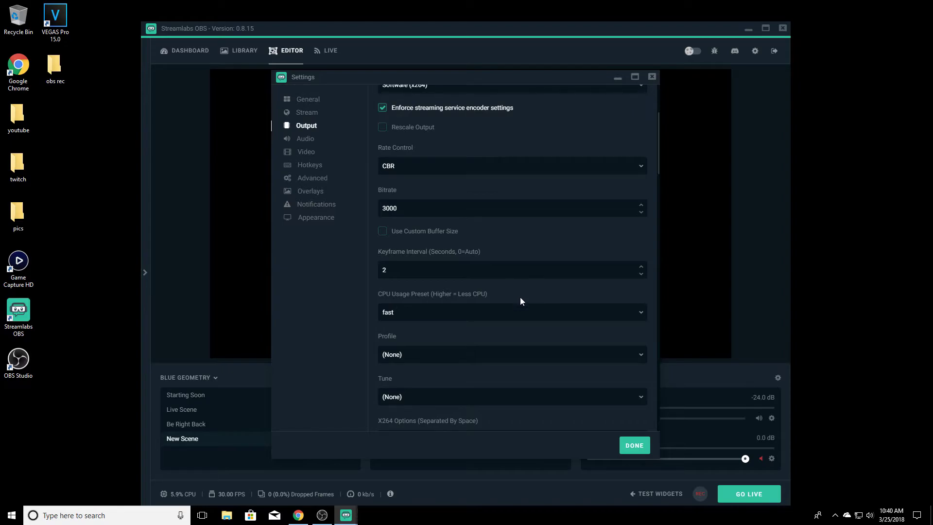
left_click(505, 313)
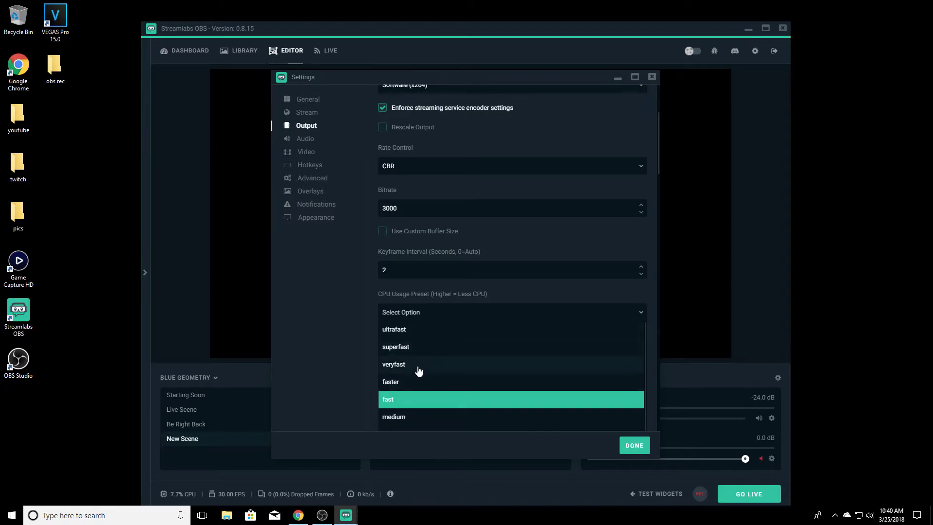
left_click(416, 364)
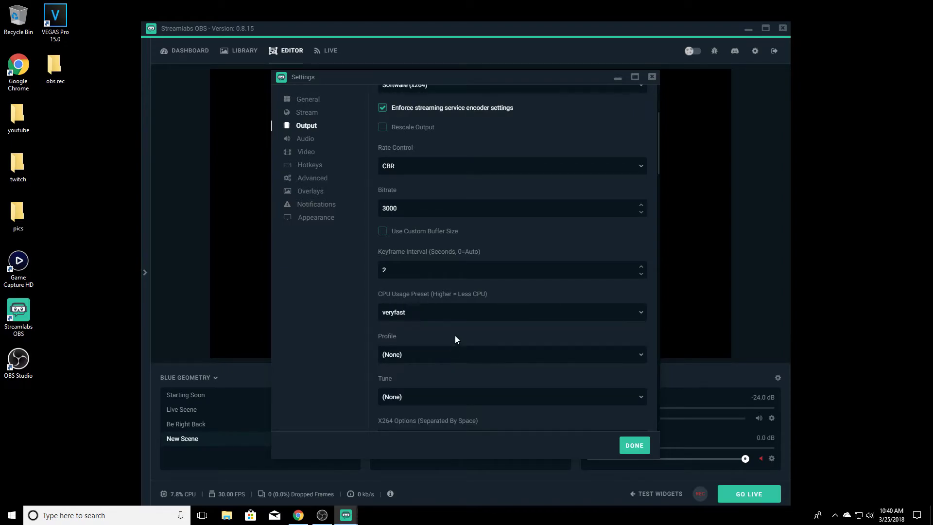
- Set the x264 CPU usage preset to superfast
left_click(486, 312)
left_click(411, 349)
left_click(448, 317)
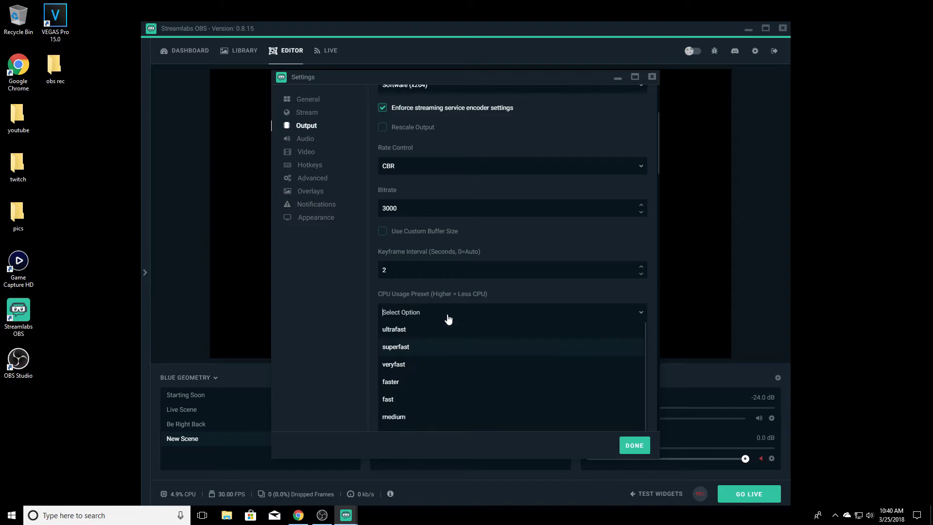
left_click(413, 347)
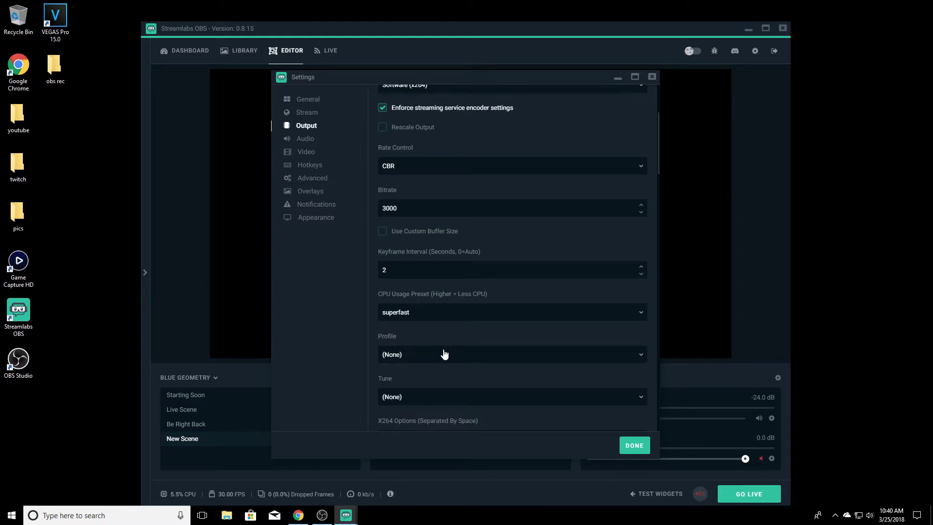
- Set the x264 profile to main and check the available Tune options
left_click(444, 354)
scroll(410, 389, "down", 2)
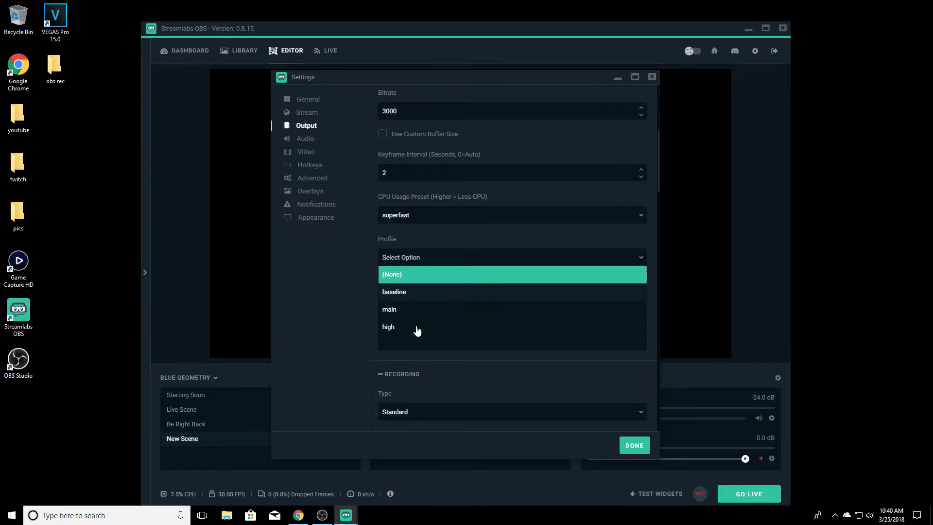
left_click(419, 309)
left_click(415, 296)
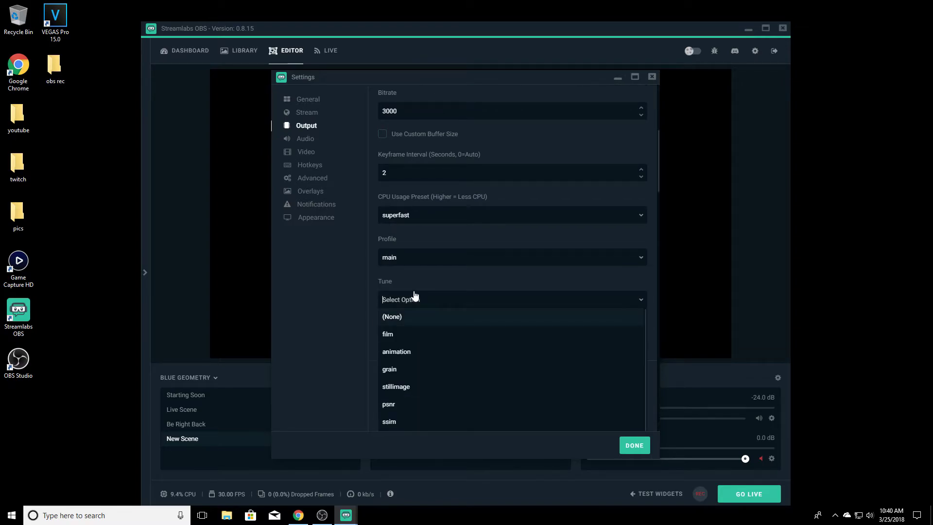
left_click(349, 285)
scroll(489, 315, "down", 1)
- Switch the streaming encoder from Software (x264) to NVENC
scroll(488, 315, "up", 4)
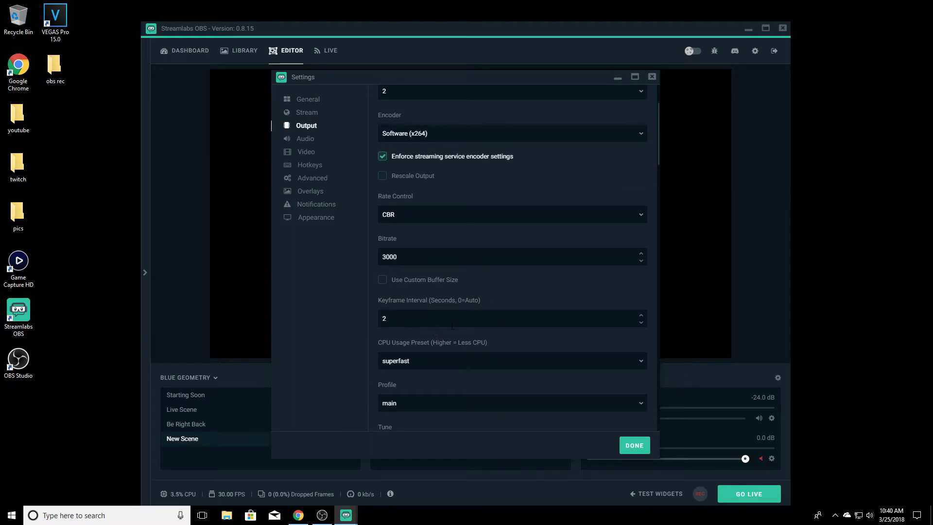
scroll(428, 138, "up", 2)
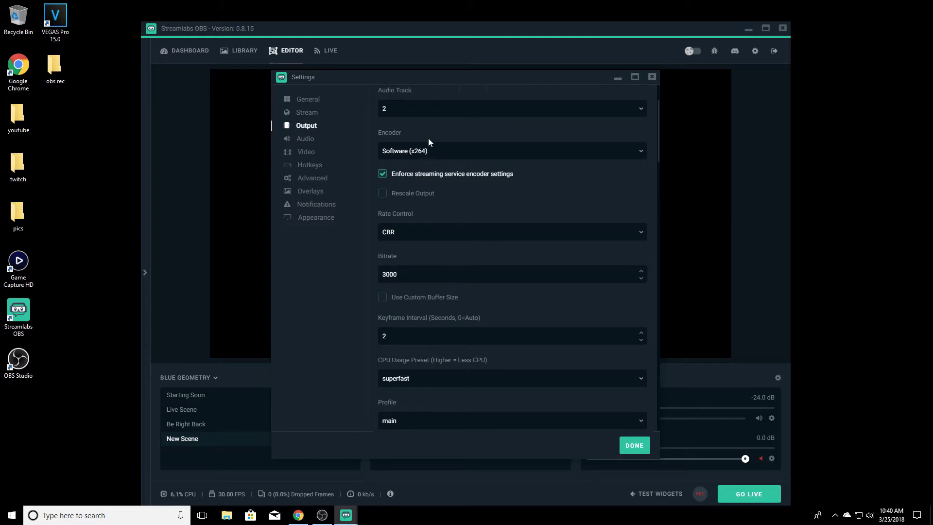
left_click(443, 231)
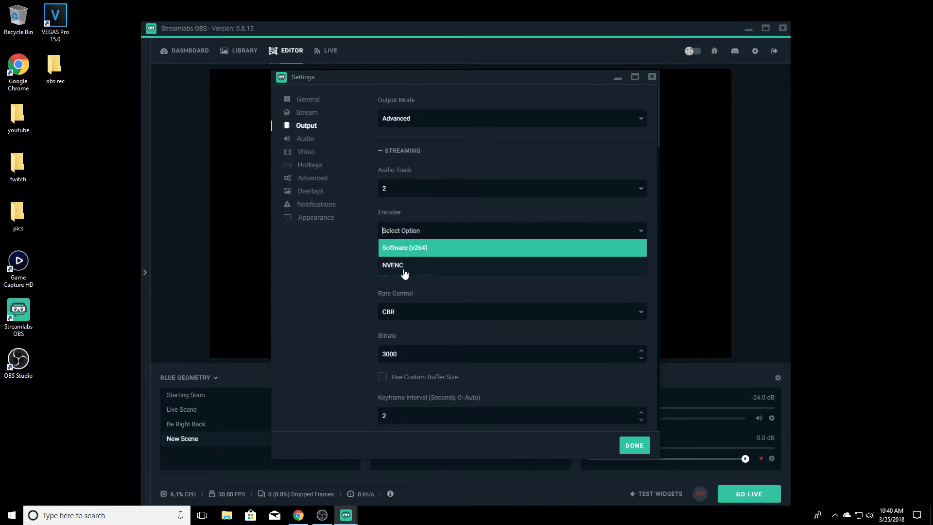
left_click(405, 268)
- Set the NVENC bitrate to 3000 and the keyframe interval to 2 seconds
scroll(439, 268, "down", 2)
double_click(422, 256)
type("300")
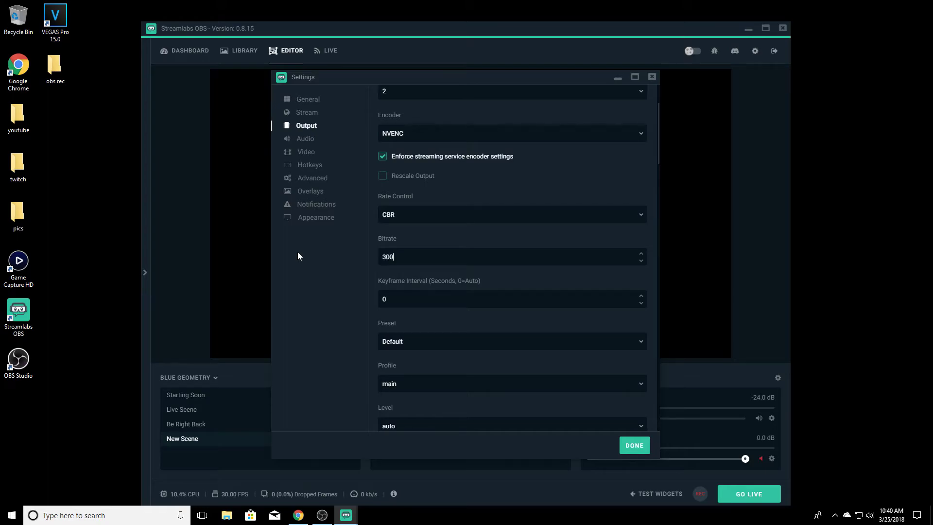
type("0")
key("Tab")
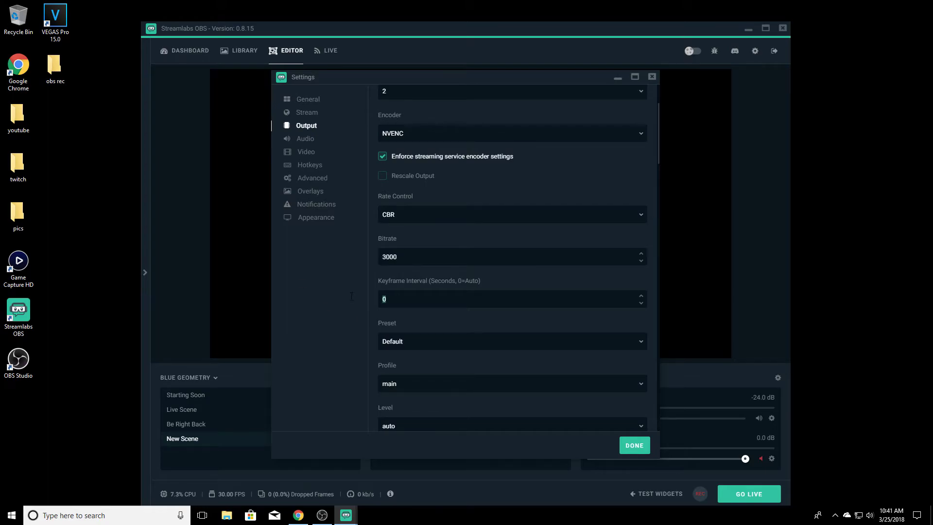
type("2")
- Set the NVENC preset to High Quality and review the remaining streaming encoder options
left_click(431, 342)
left_click(413, 376)
scroll(497, 347, "down", 3)
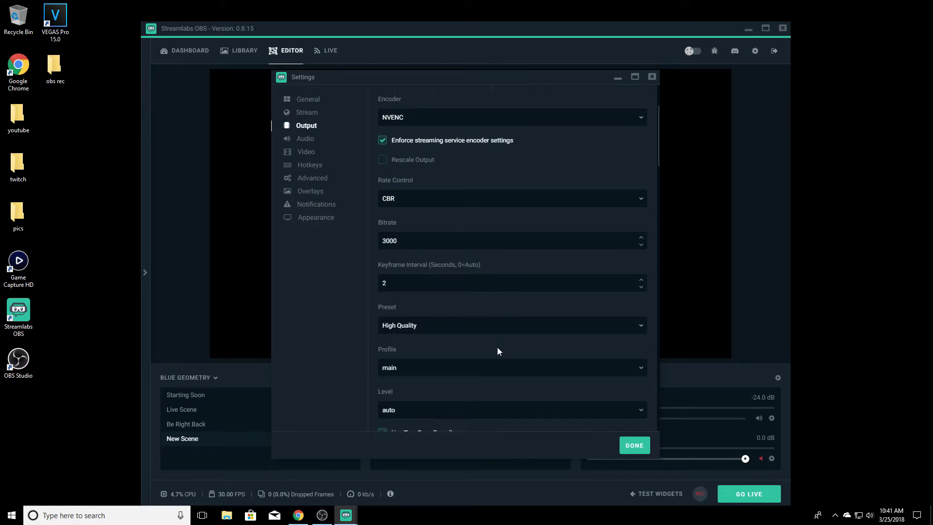
scroll(498, 334, "down", 2)
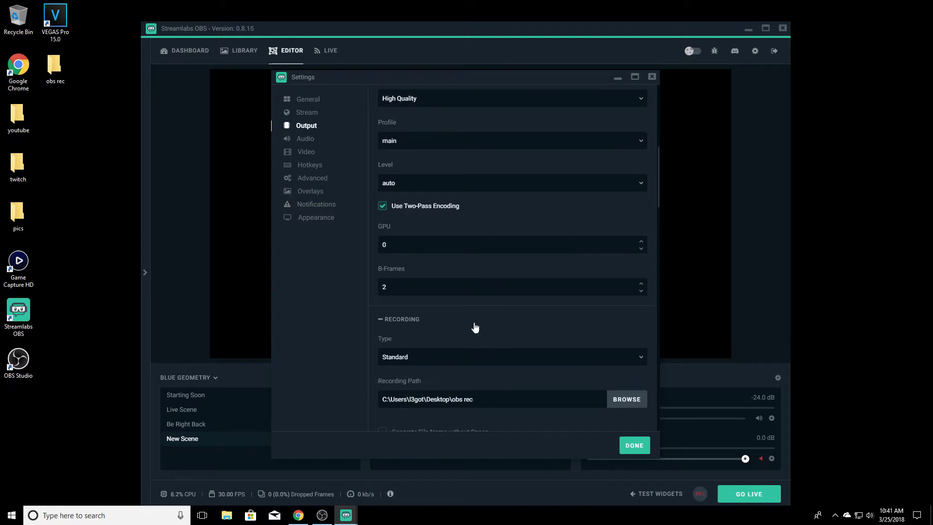
scroll(486, 282, "up", 10)
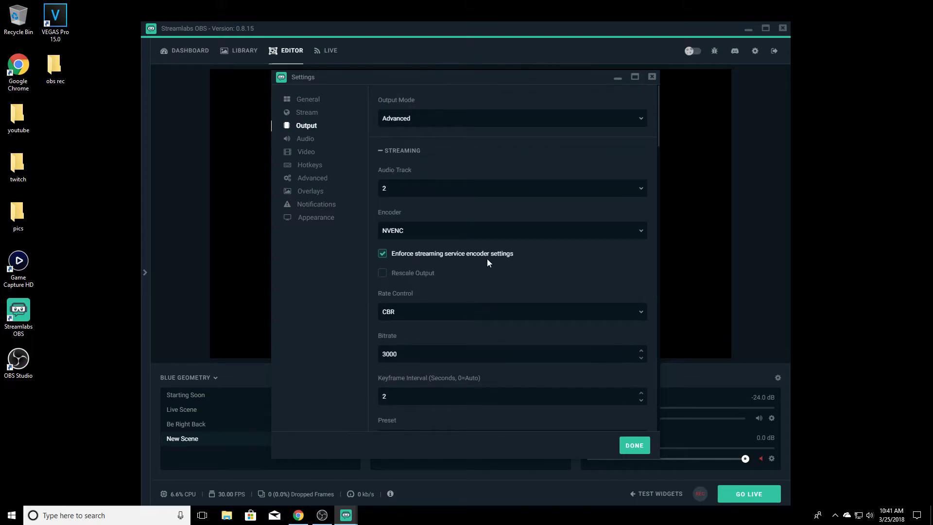
- In the video settings, set the base canvas resolution to 1920x1080 and the scaled output resolution to 1280x720
left_click(307, 152)
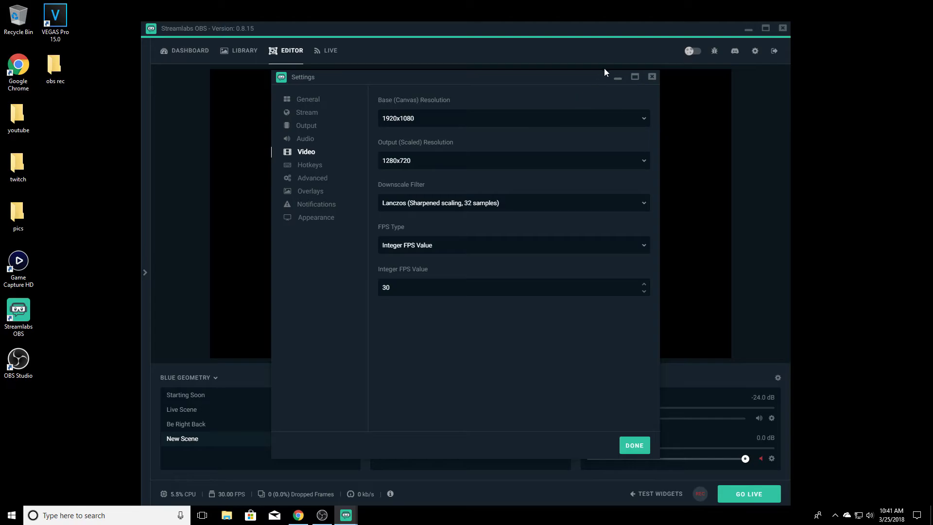
left_click(611, 119)
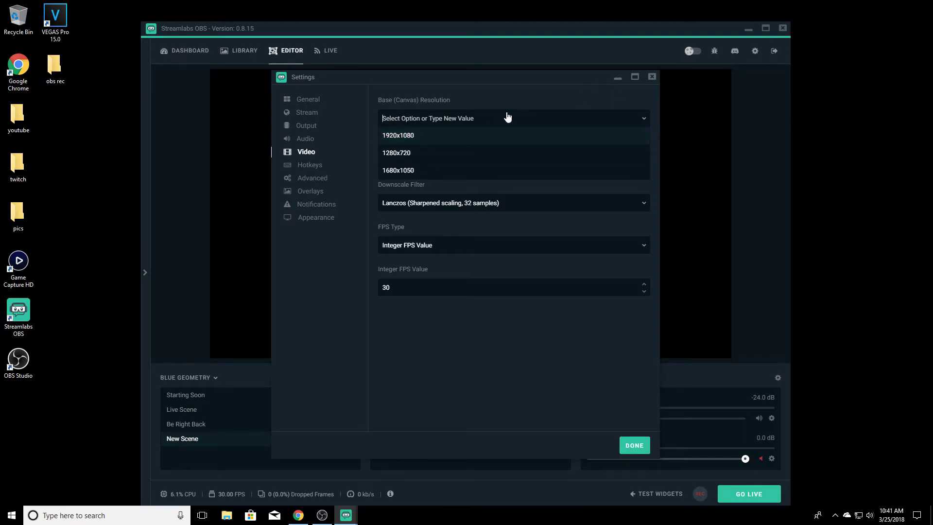
left_click(402, 135)
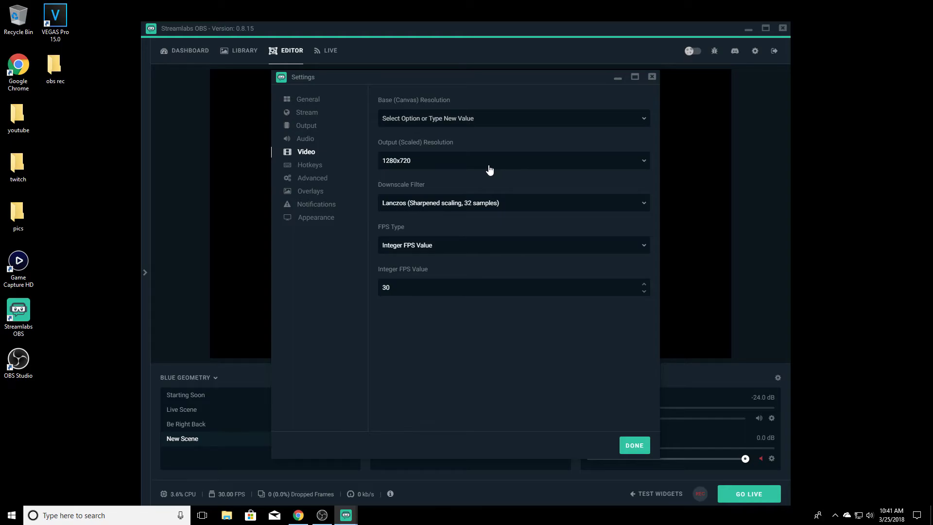
left_click(564, 162)
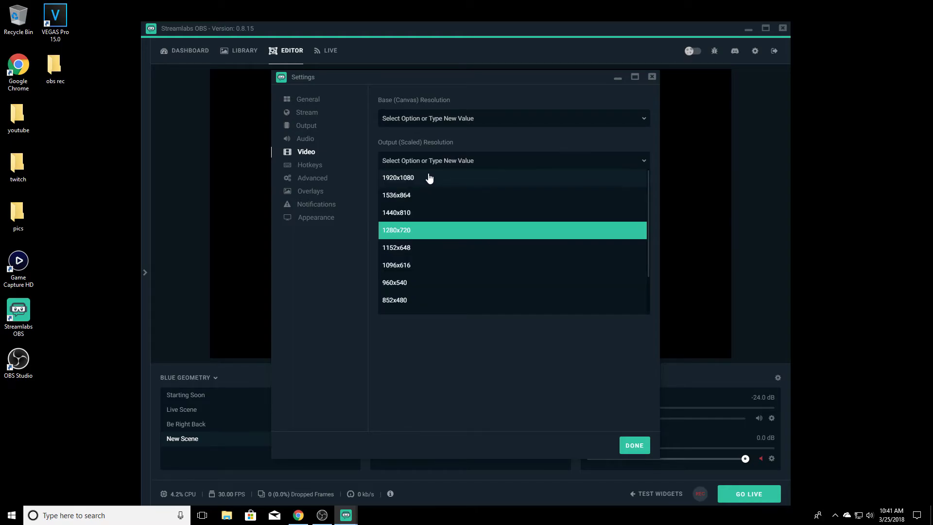
left_click(398, 231)
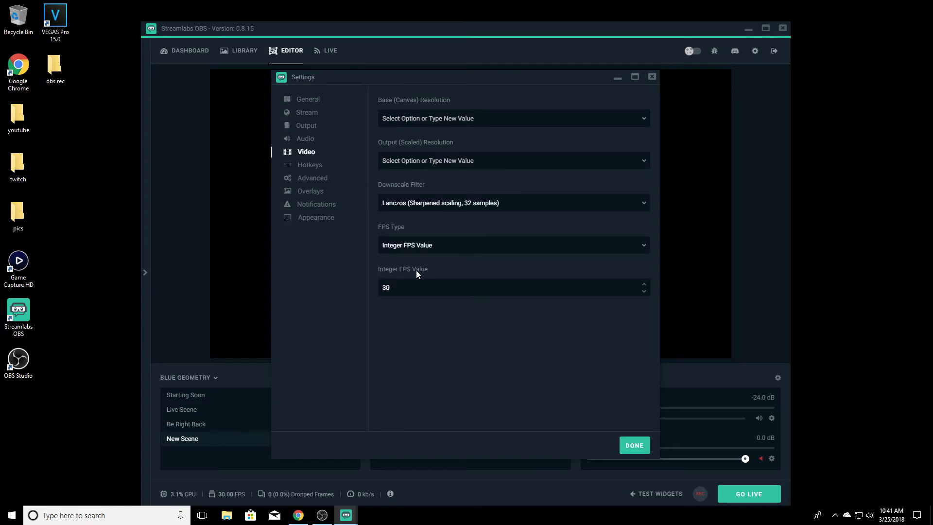
left_click(485, 166)
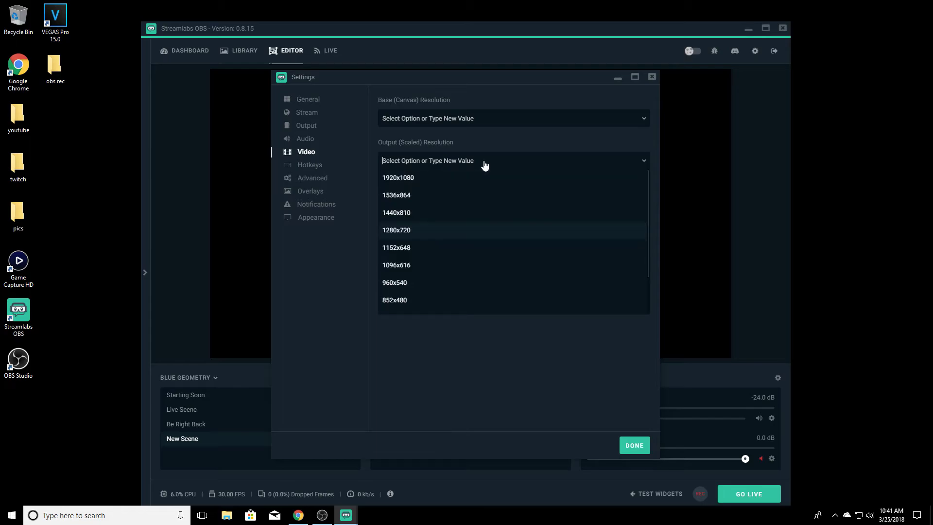
left_click(409, 231)
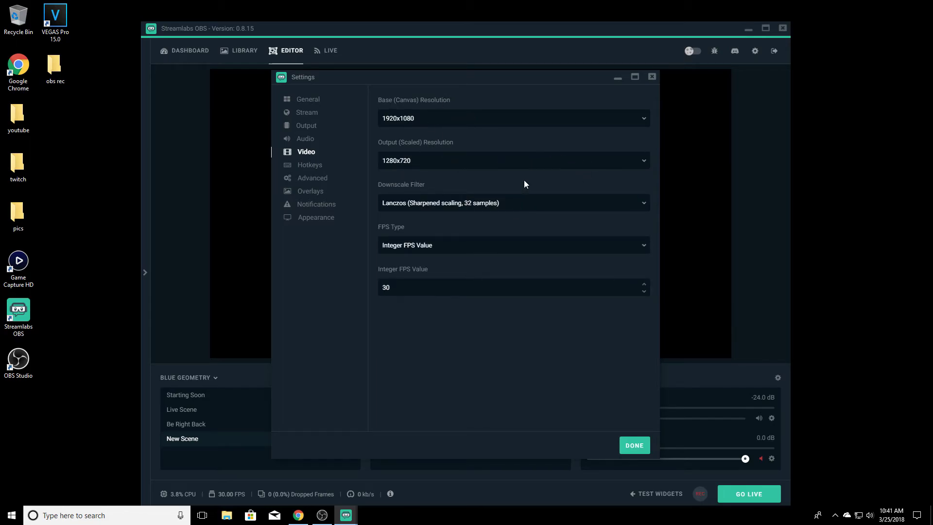
- Try the Bicubic (16 samples) downscale filter and return to Lanczos (Sharpened scaling, 32 samples)
left_click(528, 203)
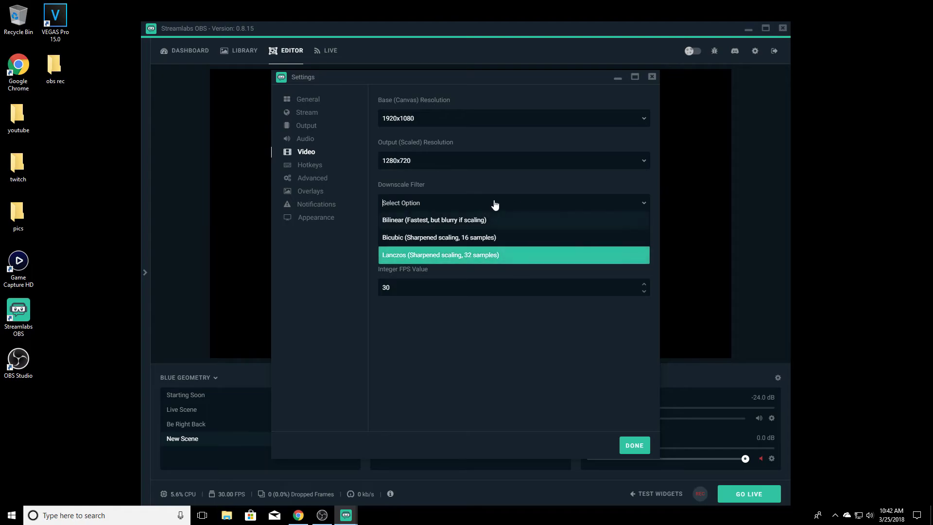
left_click(481, 239)
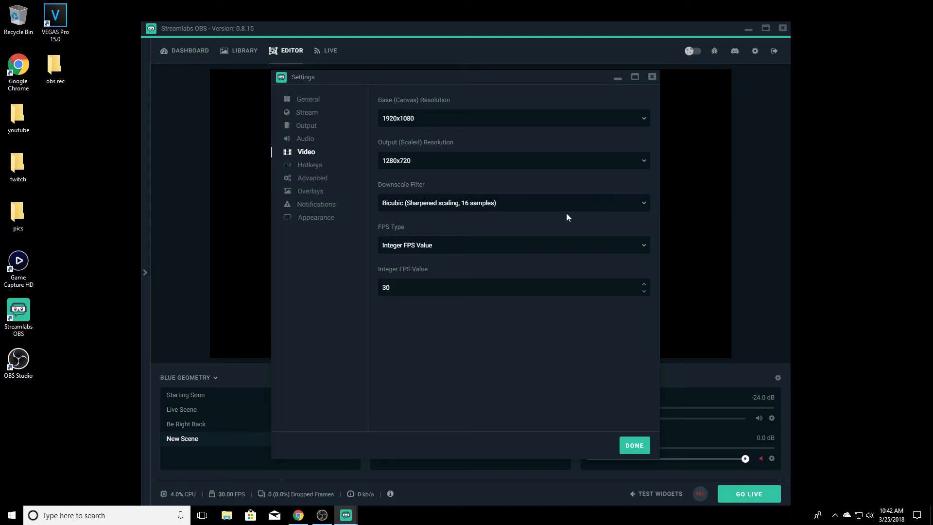
left_click(539, 208)
left_click(454, 255)
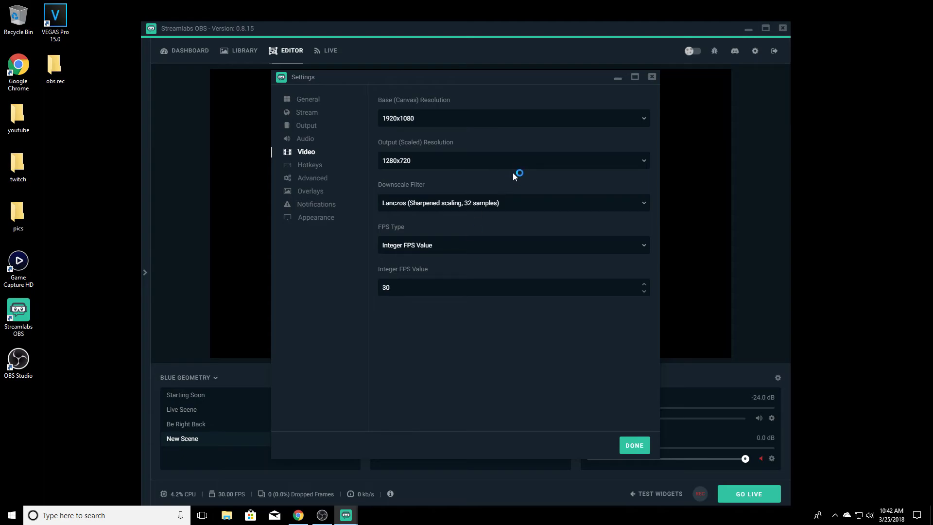
- Try the Common FPS Values type and check which frame rates it offers
left_click(581, 249)
left_click(413, 262)
left_click(623, 293)
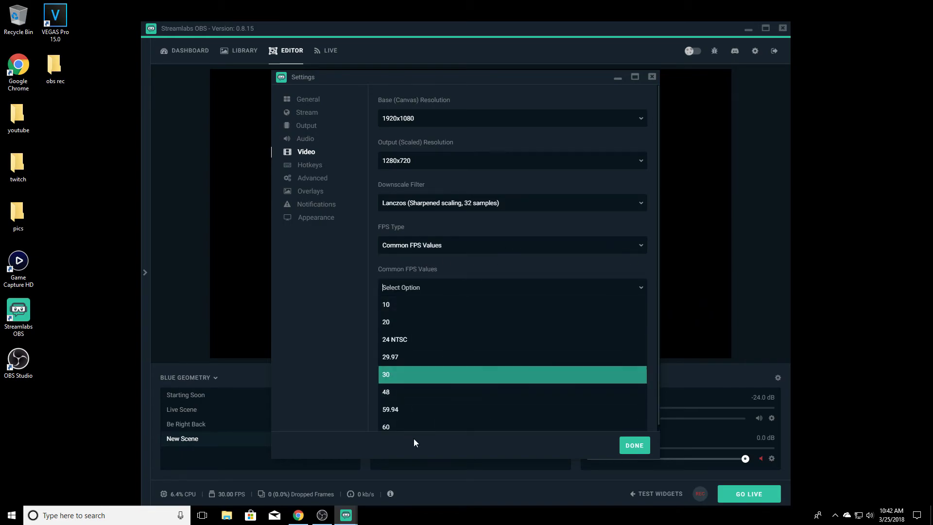
left_click(540, 271)
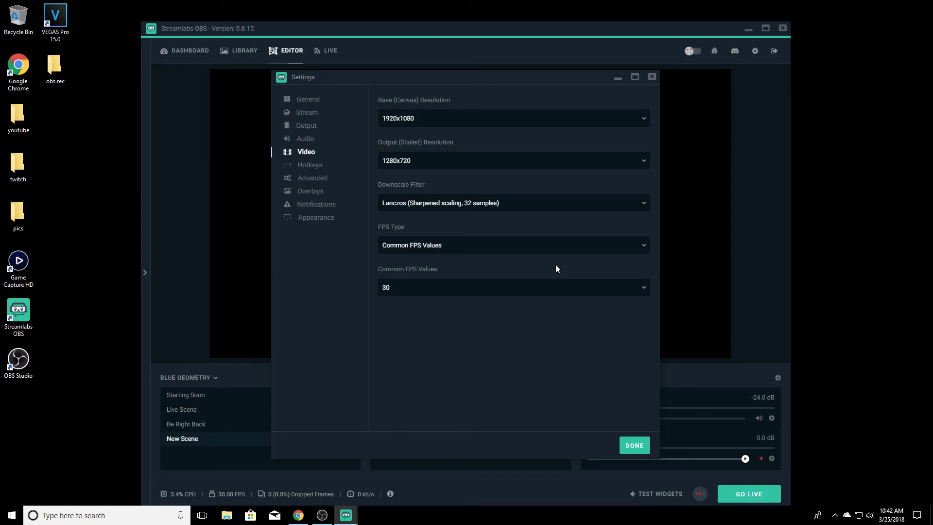
- Set the FPS type to Integer FPS Value, try 60, settle on 30, and finish the settings
left_click(603, 249)
left_click(411, 280)
double_click(568, 290)
type("60")
key("Left")
key("BackSpace")
type("3")
left_click(646, 444)
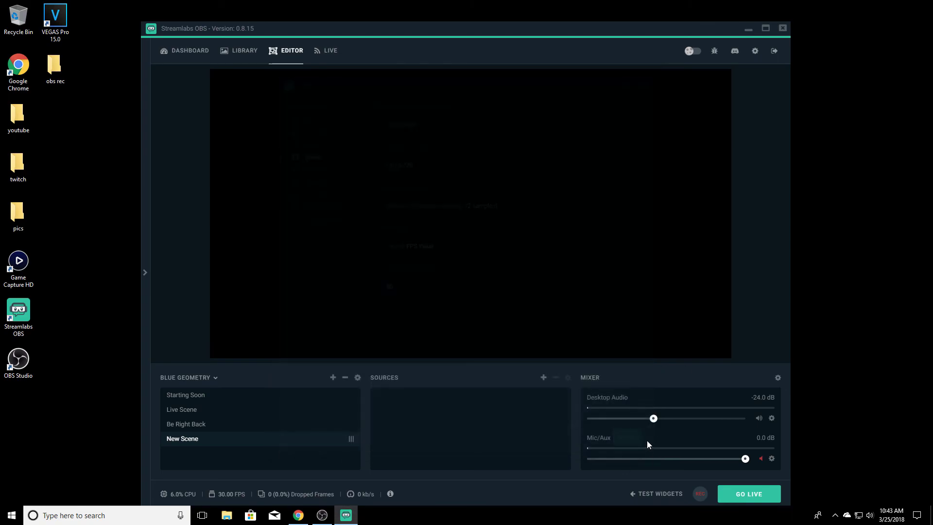